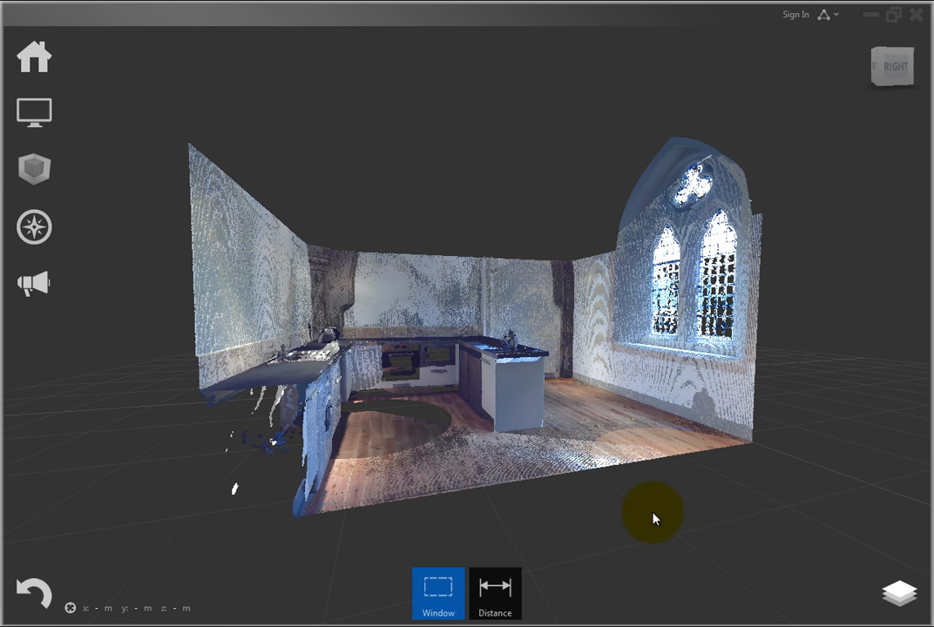
- Measure the distance along the outer edge of the peninsula countertop, from its free end corner to the wall
{"action": "left_click", "coordinate": [511, 576]}
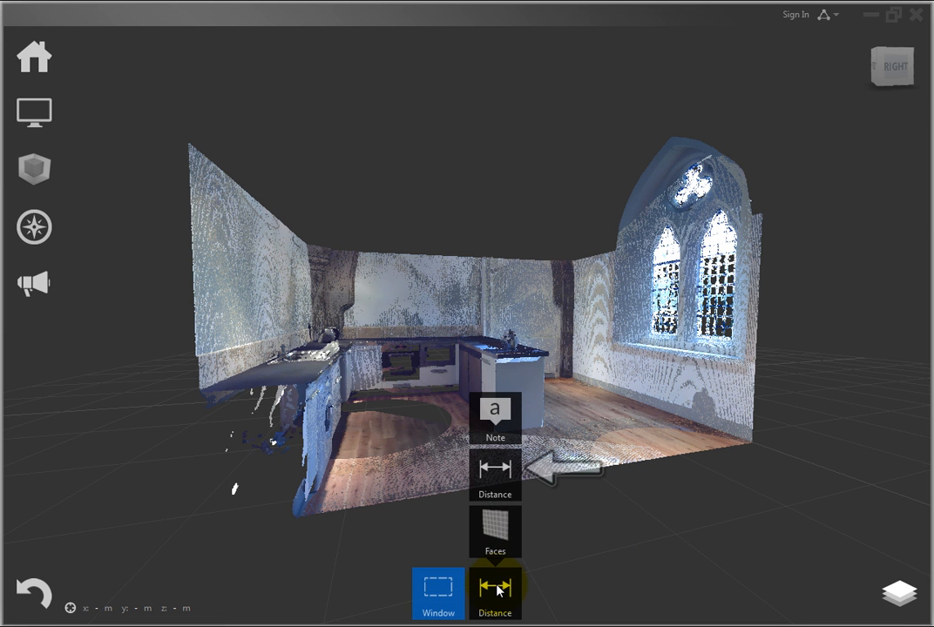
{"action": "left_click", "coordinate": [501, 475]}
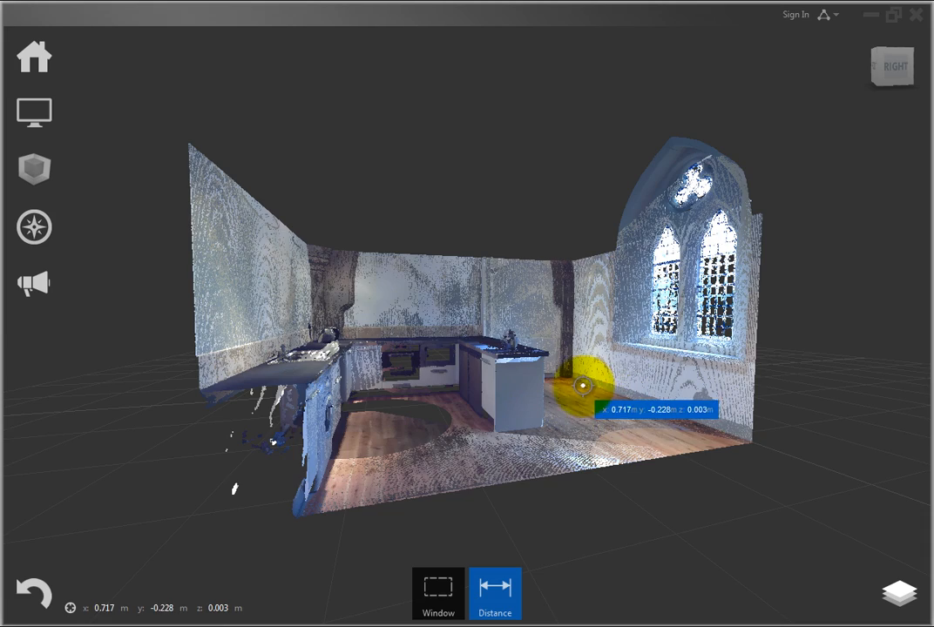
{"action": "left_click_drag", "start_coordinate": [573, 383], "coordinate": [611, 479]}
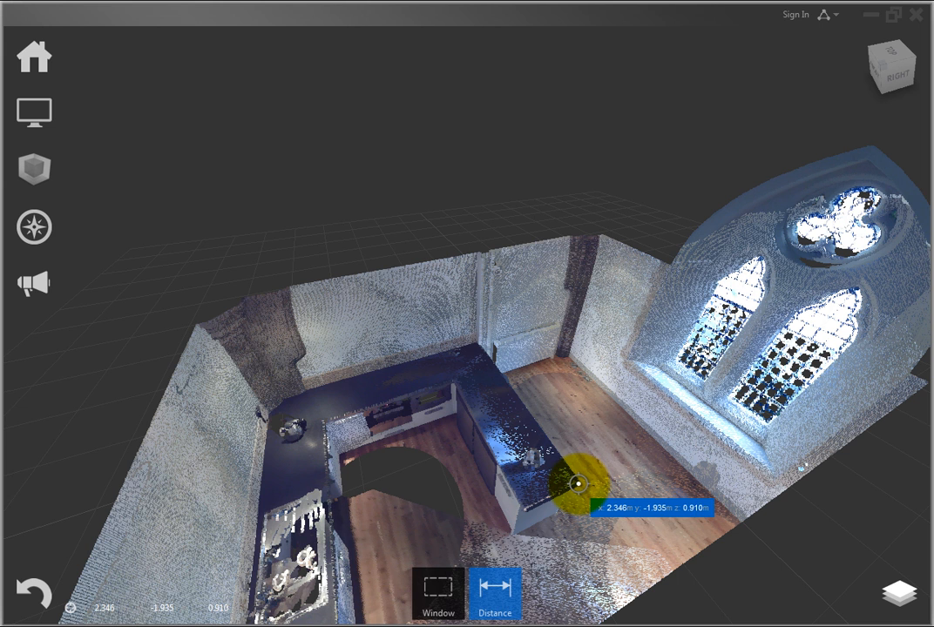
{"action": "left_click", "coordinate": [578, 483]}
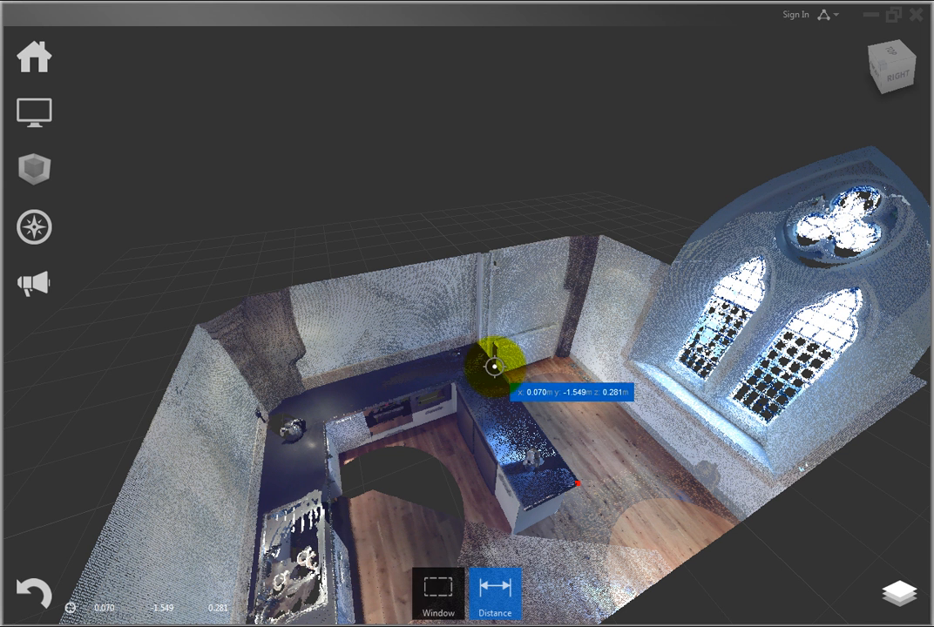
{"action": "left_click", "coordinate": [470, 346]}
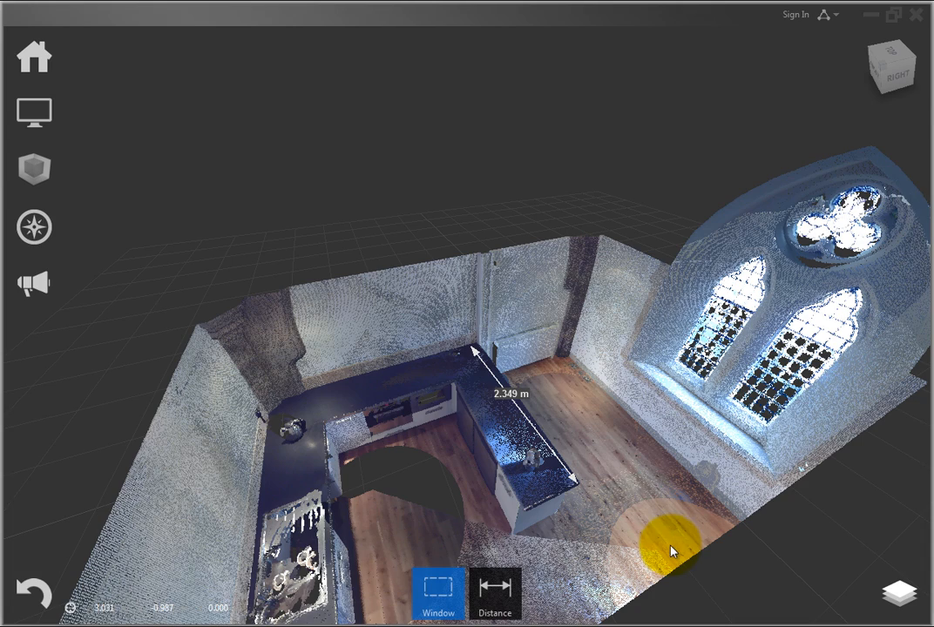
{"action": "left_click_drag", "start_coordinate": [646, 500], "coordinate": [617, 478]}
{"action": "scroll", "coordinate": [602, 479], "scroll_direction": "up", "scroll_amount": 5}
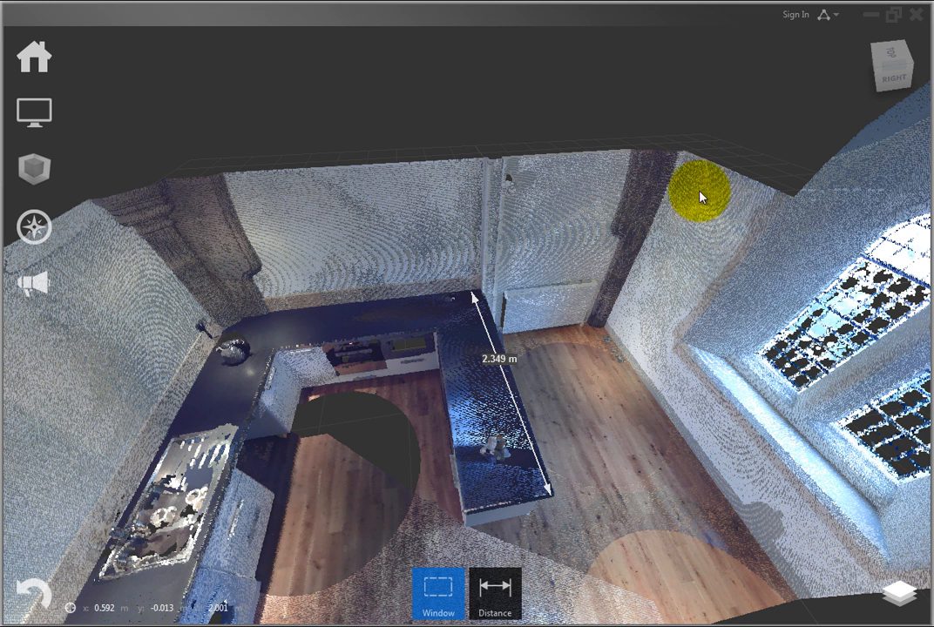
- Set the project units to feet & inches with a precision of 1/8"
{"action": "mouse_move", "coordinate": [45, 52]}
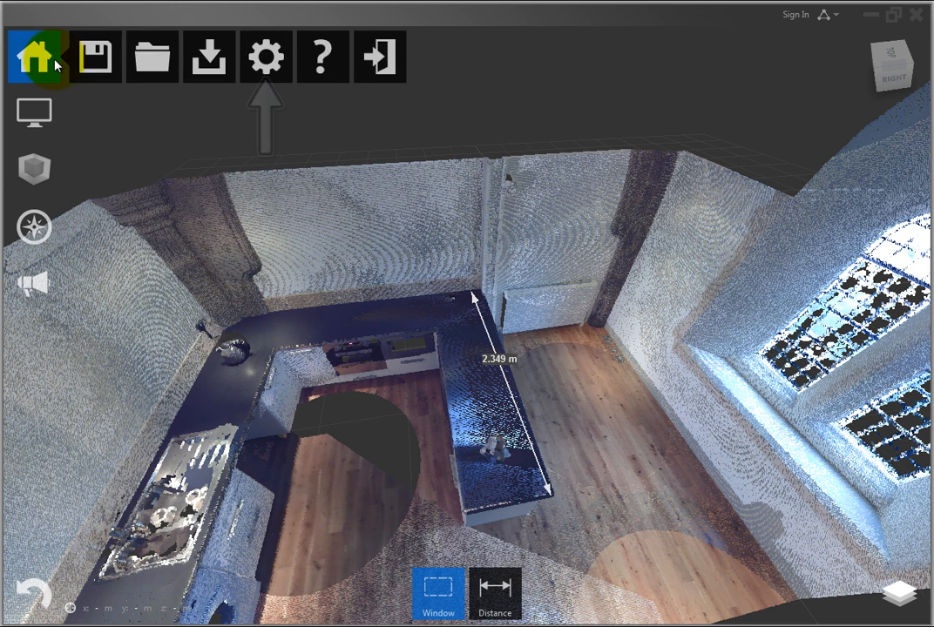
{"action": "left_click", "coordinate": [267, 58]}
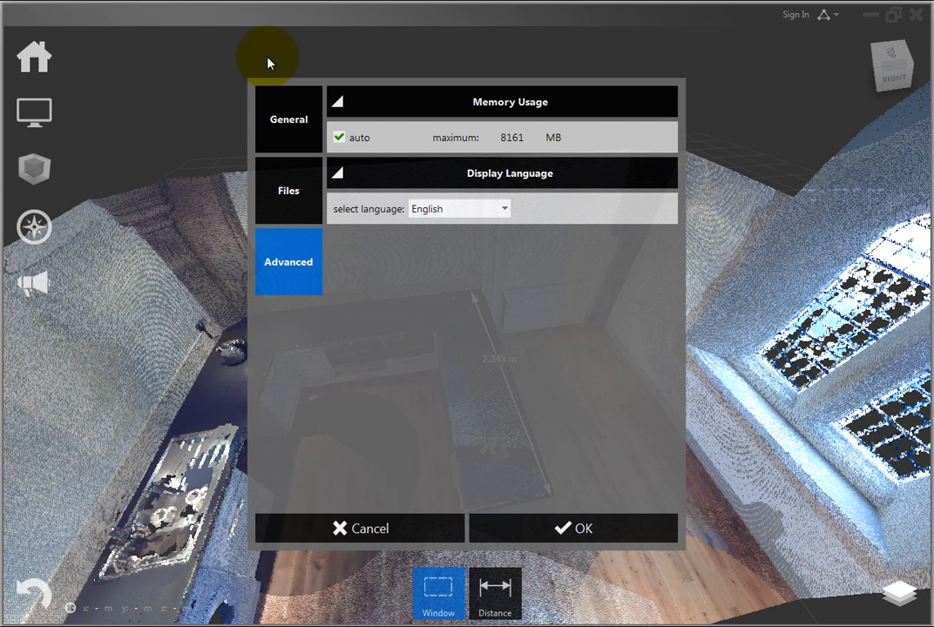
{"action": "left_click", "coordinate": [285, 117]}
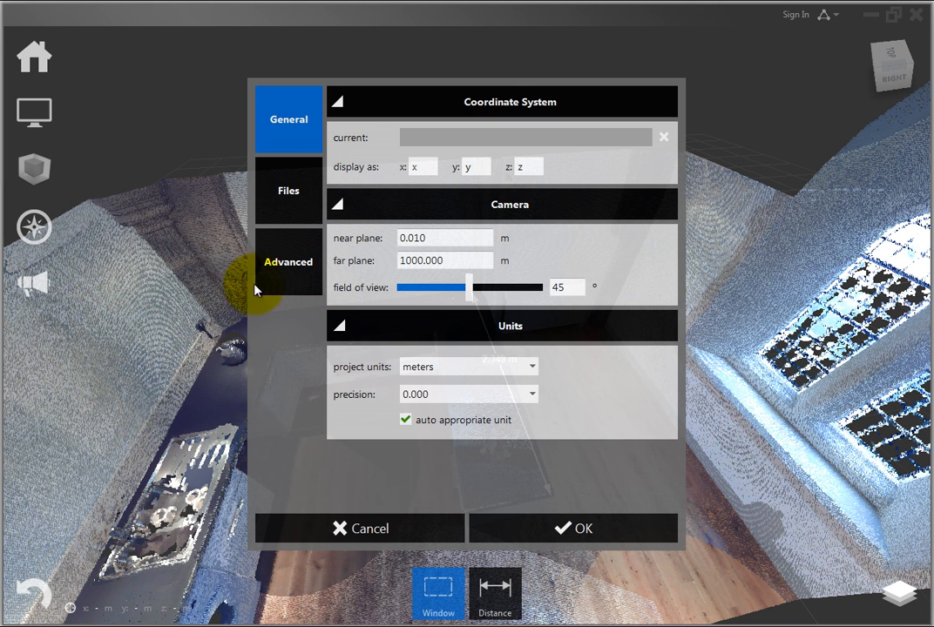
{"action": "left_click", "coordinate": [534, 372]}
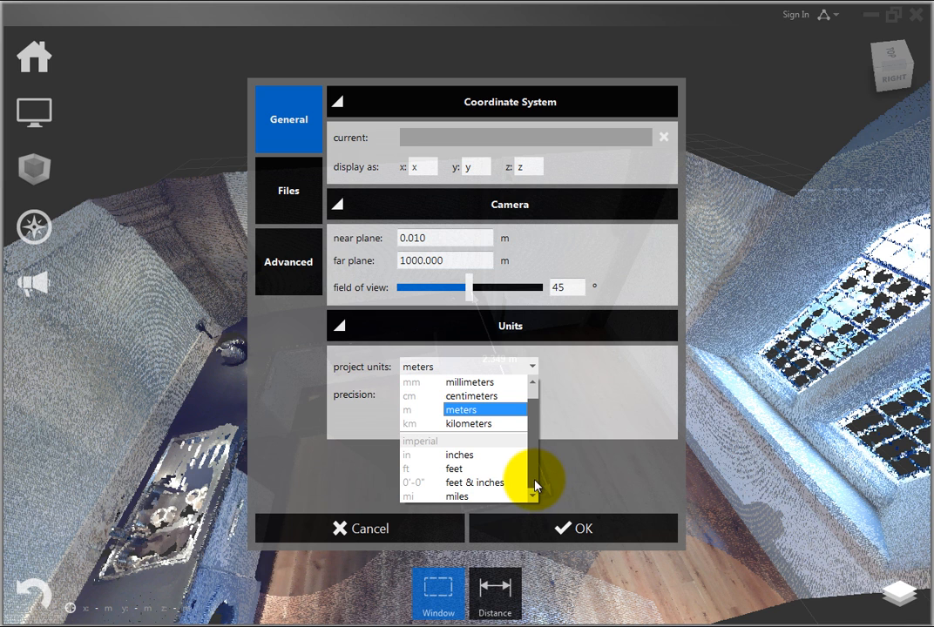
{"action": "left_click", "coordinate": [502, 484]}
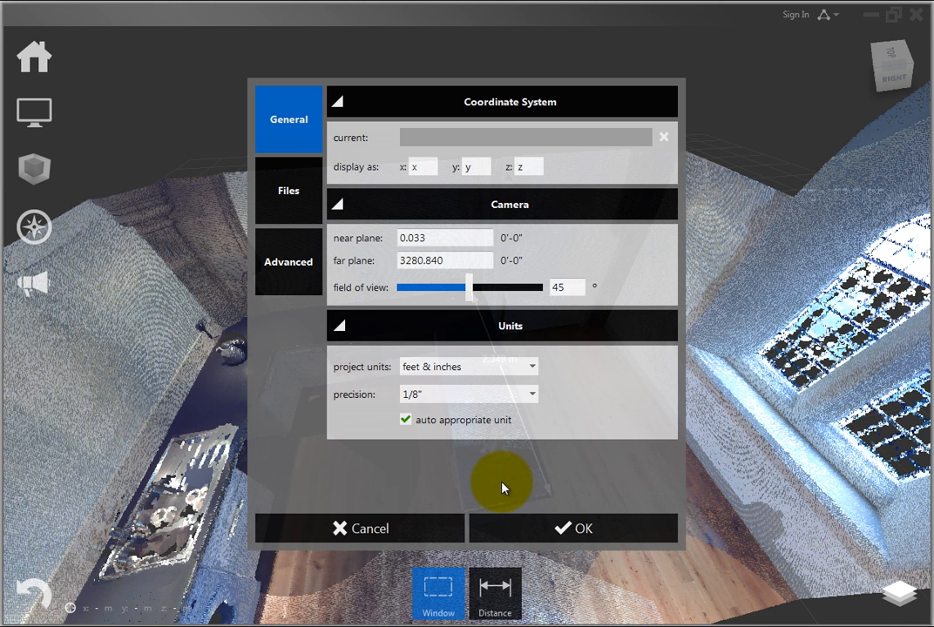
{"action": "left_click", "coordinate": [531, 395]}
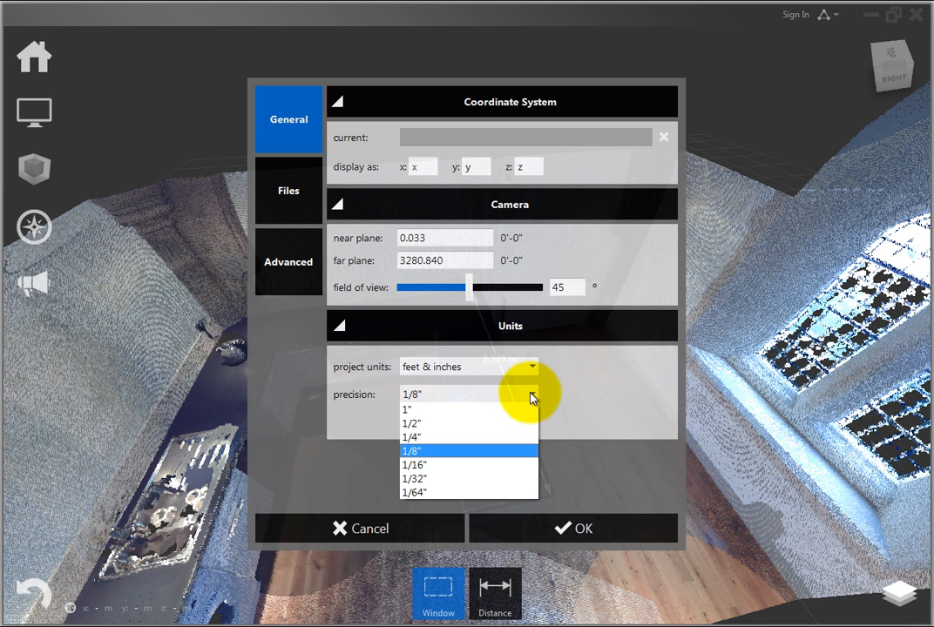
{"action": "left_click", "coordinate": [508, 451]}
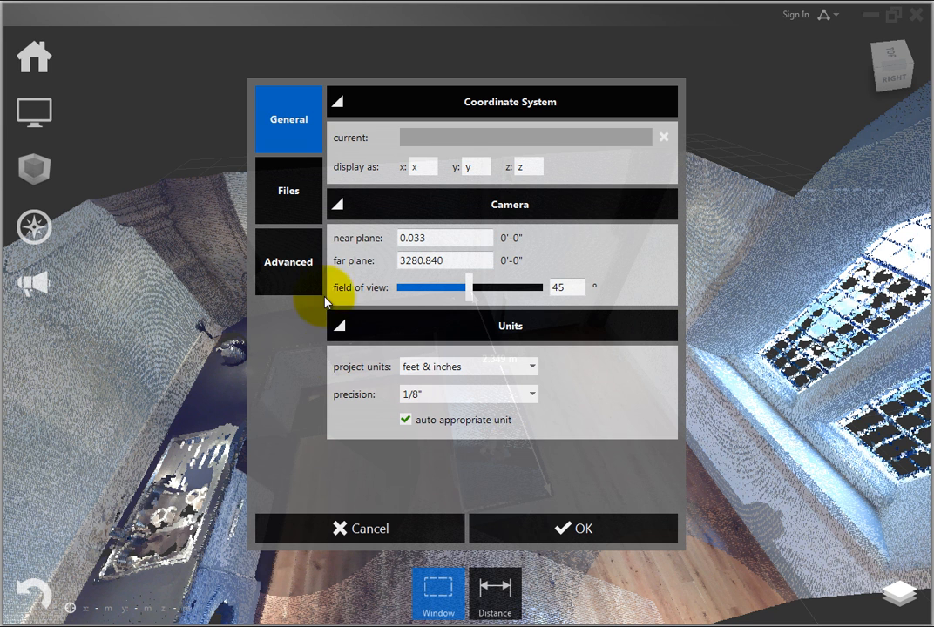
- Review the Files and Advanced settings, return to the General settings and apply the unit changes
{"action": "left_click", "coordinate": [291, 192]}
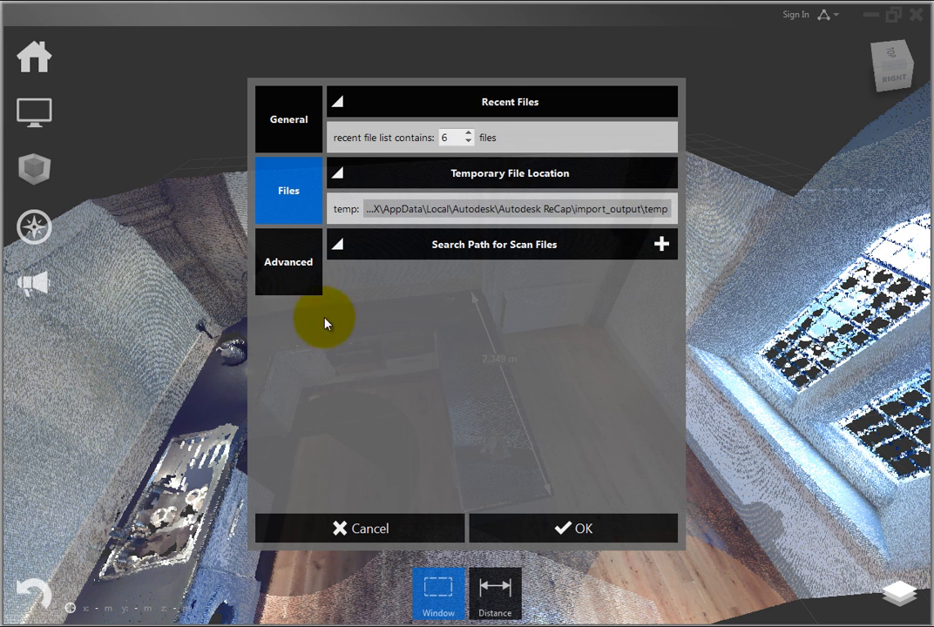
{"action": "left_click", "coordinate": [300, 286]}
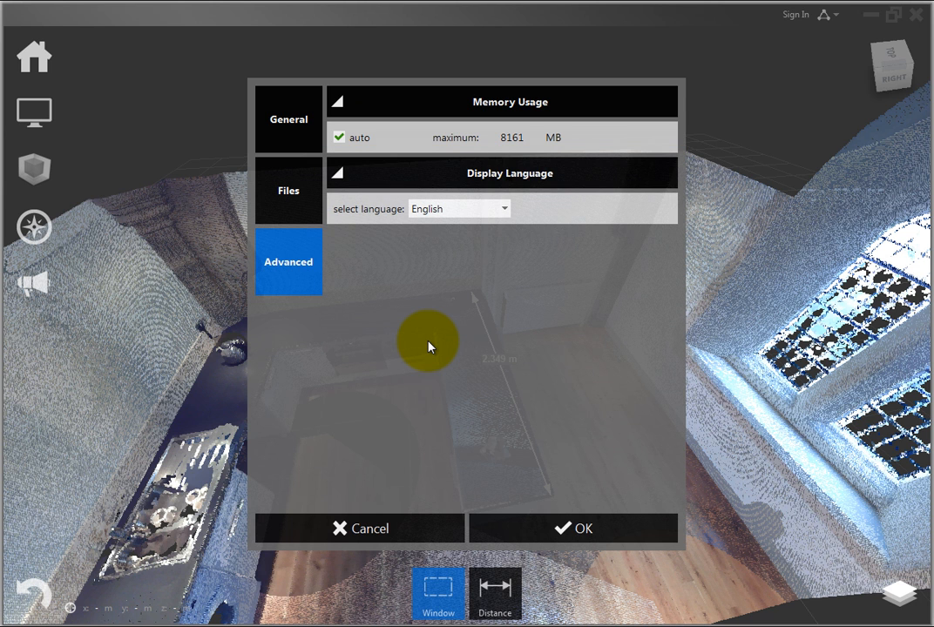
{"action": "left_click", "coordinate": [283, 122]}
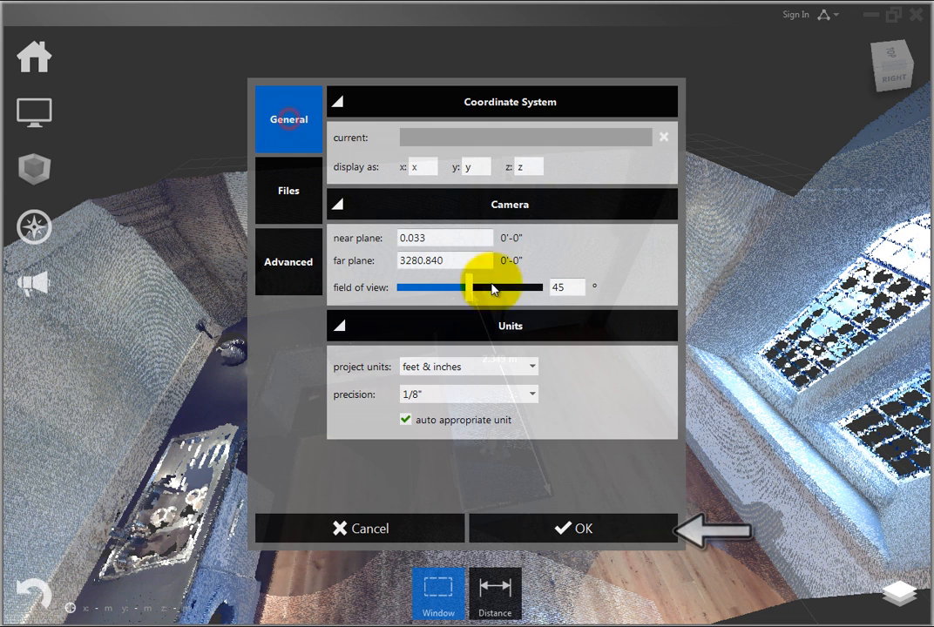
{"action": "left_click", "coordinate": [568, 529]}
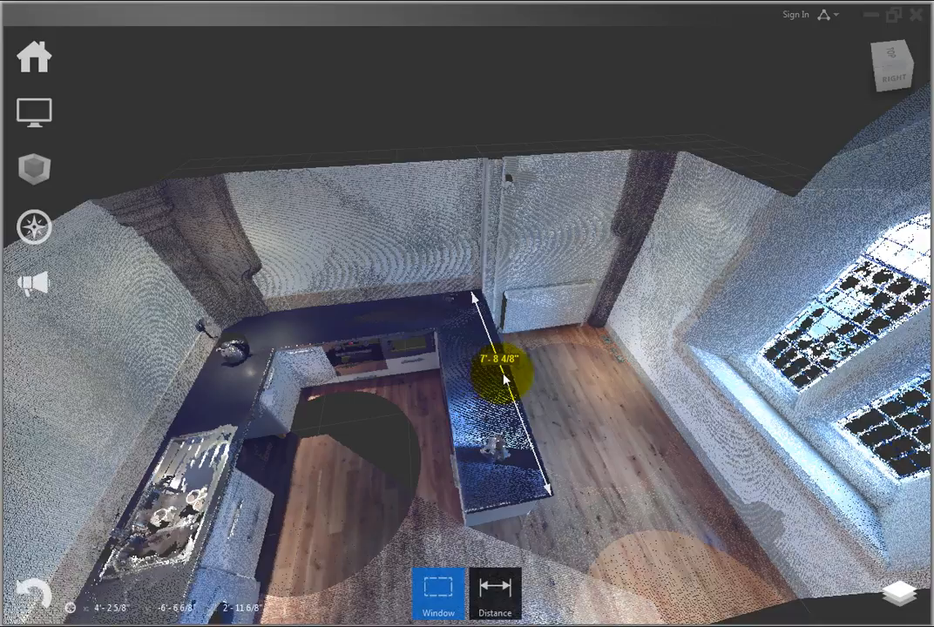
- Examine the countertop's distance measurement and the kitchen scan from several angles
{"action": "scroll", "coordinate": [504, 379], "scroll_direction": "up", "scroll_amount": 5}
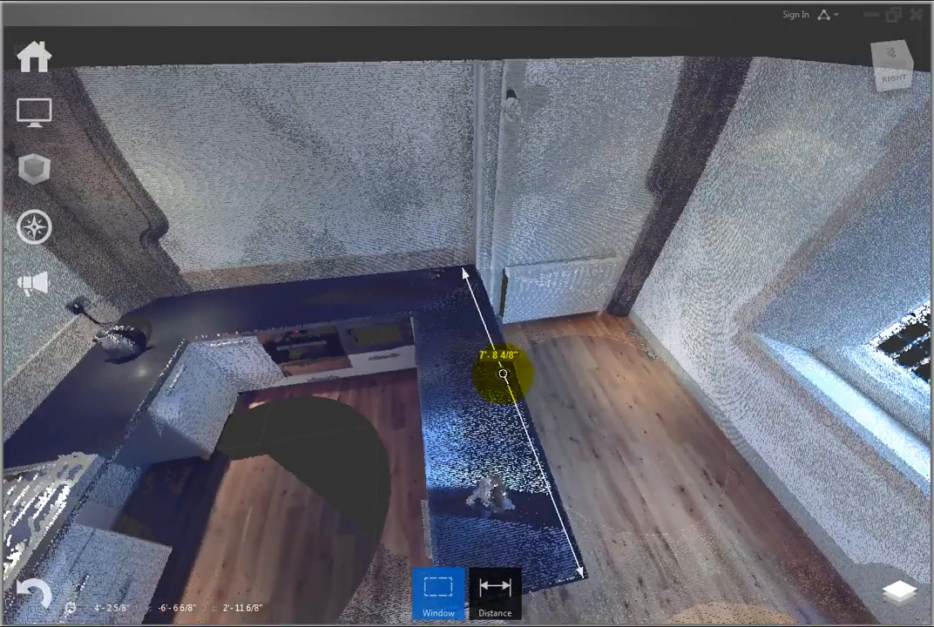
{"action": "scroll", "coordinate": [617, 403], "scroll_direction": "down", "scroll_amount": 1}
{"action": "left_click_drag", "start_coordinate": [624, 429], "coordinate": [468, 476]}
{"action": "scroll", "coordinate": [857, 424], "scroll_direction": "up", "scroll_amount": 2}
{"action": "scroll", "coordinate": [857, 424], "scroll_direction": "down", "scroll_amount": 3}
{"action": "left_click_drag", "start_coordinate": [504, 435], "coordinate": [402, 376]}
{"action": "middle_click_drag", "start_coordinate": [402, 375], "coordinate": [438, 349], "text": "shift"}
{"action": "scroll", "coordinate": [438, 349], "scroll_direction": "up", "scroll_amount": 3}
{"action": "left_click_drag", "start_coordinate": [348, 338], "coordinate": [375, 354]}
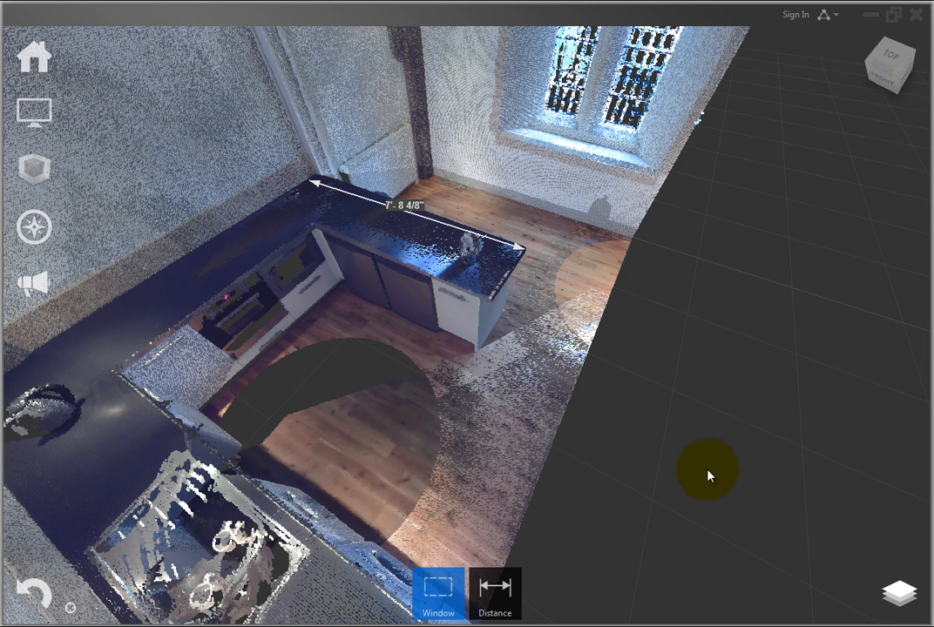
- Measure the countertop's inner corner angle with three points: the peninsula's free end, the corner and the edge above the oven
{"action": "left_click", "coordinate": [498, 598]}
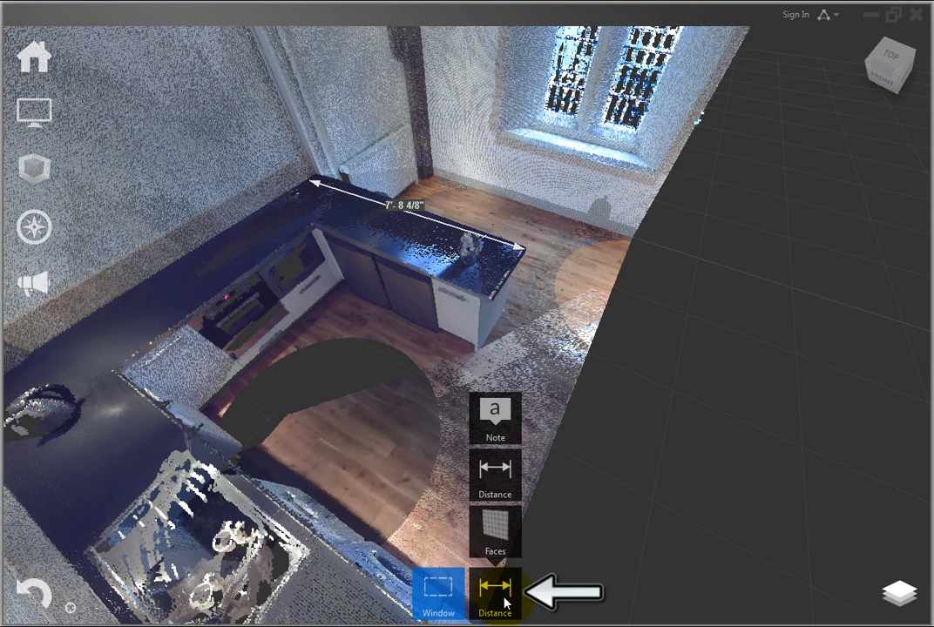
{"action": "left_click", "coordinate": [501, 475]}
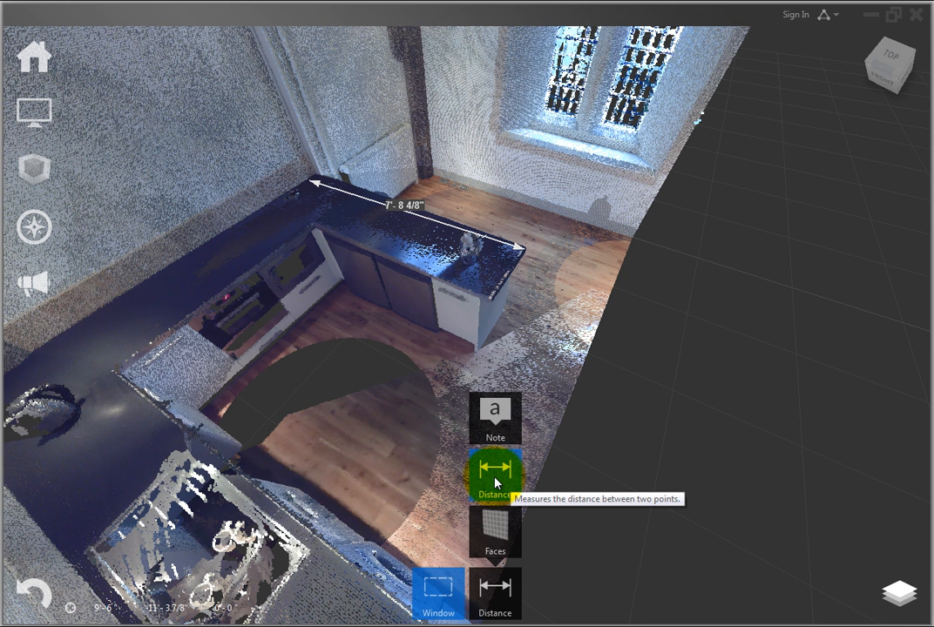
{"action": "mouse_move", "coordinate": [493, 533]}
{"action": "left_click", "coordinate": [612, 535]}
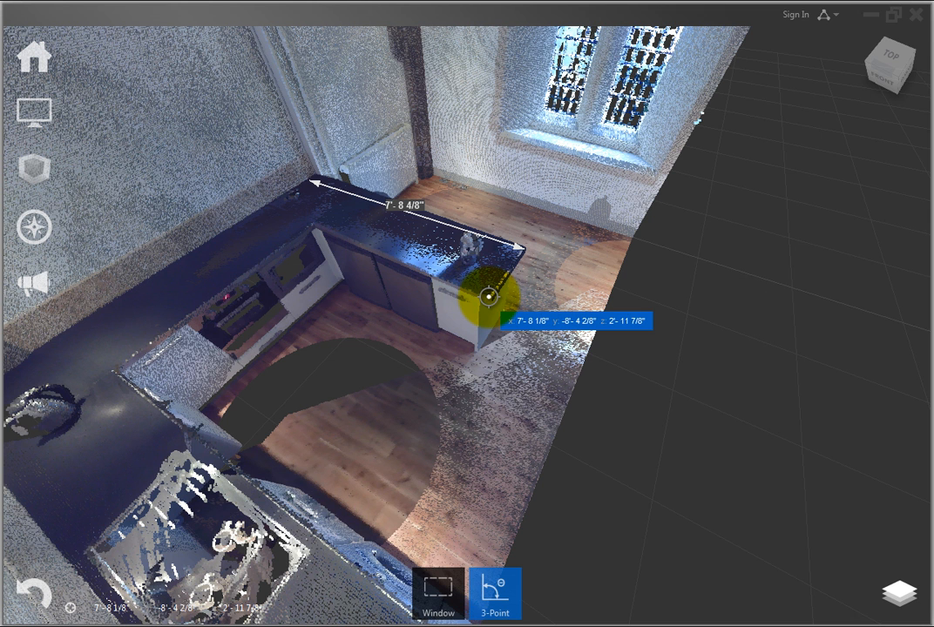
{"action": "left_click", "coordinate": [489, 298]}
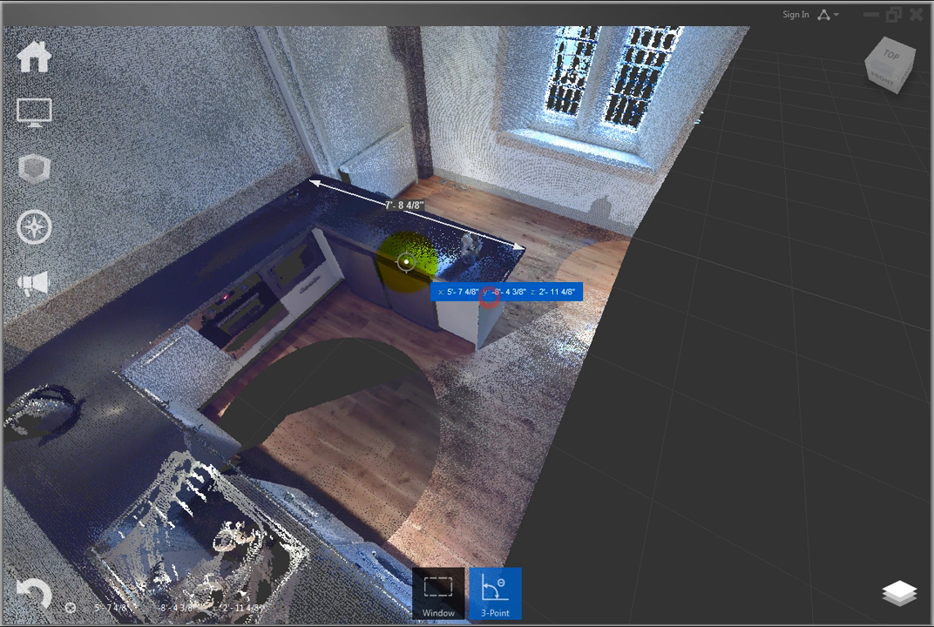
{"action": "left_click", "coordinate": [311, 222]}
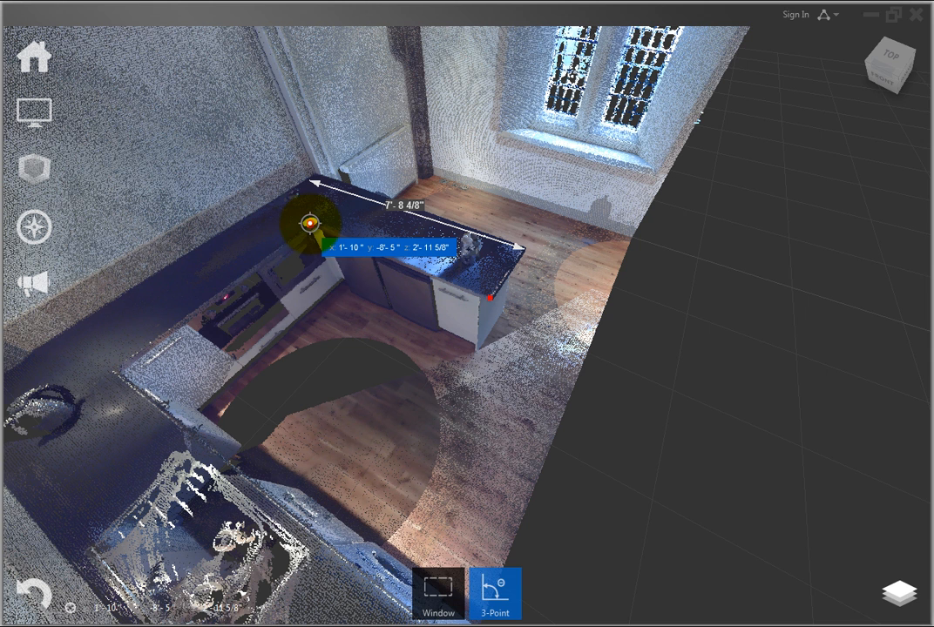
{"action": "left_click", "coordinate": [194, 302]}
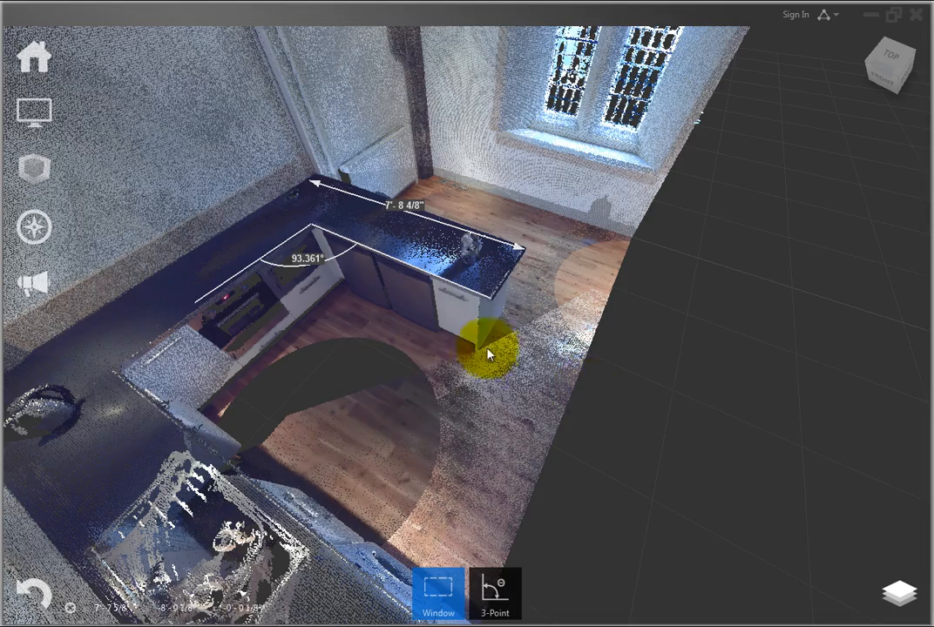
- Measure the angle between the window wall and the adjoining back wall using the Faces method
{"action": "left_click_drag", "start_coordinate": [436, 351], "coordinate": [532, 305]}
{"action": "scroll", "coordinate": [533, 305], "scroll_direction": "up", "scroll_amount": 1}
{"action": "mouse_move", "coordinate": [497, 606]}
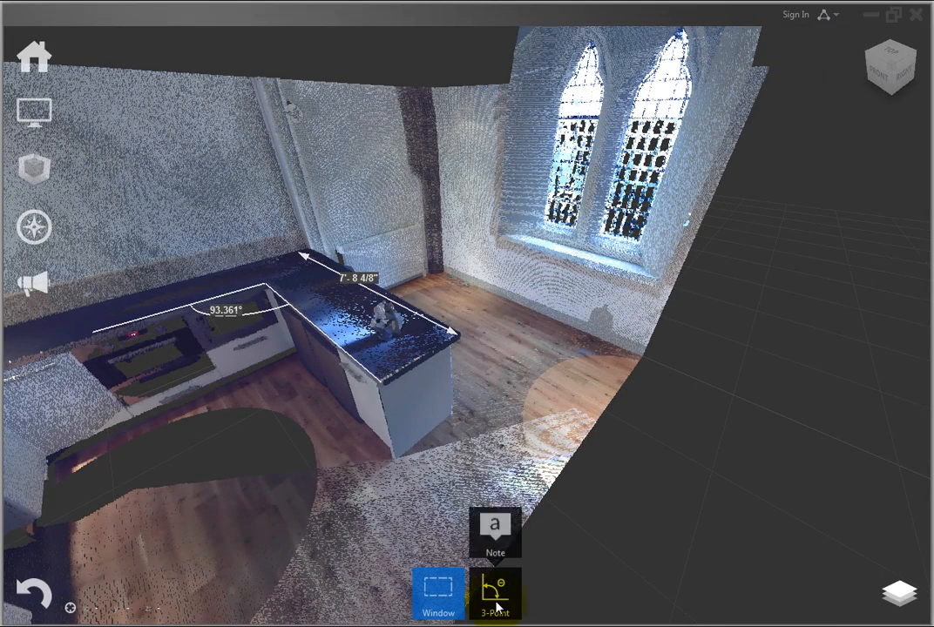
{"action": "mouse_move", "coordinate": [493, 533]}
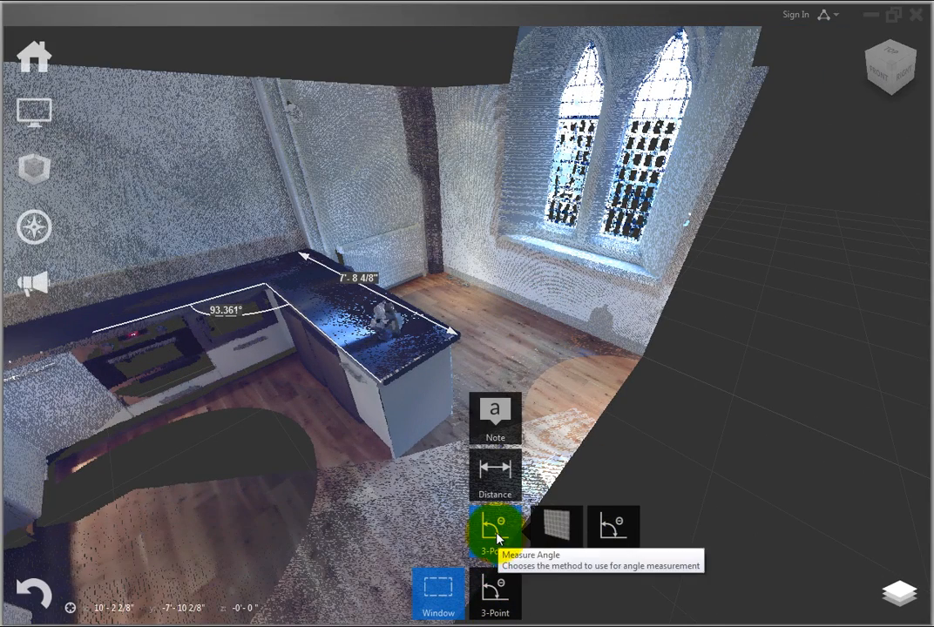
{"action": "left_click", "coordinate": [558, 529]}
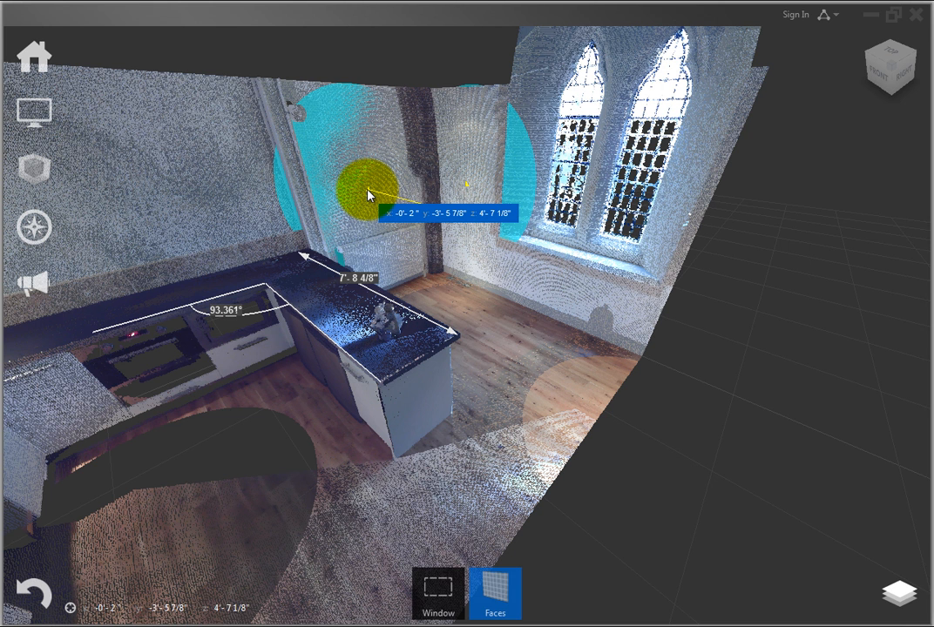
{"action": "left_click", "coordinate": [367, 195]}
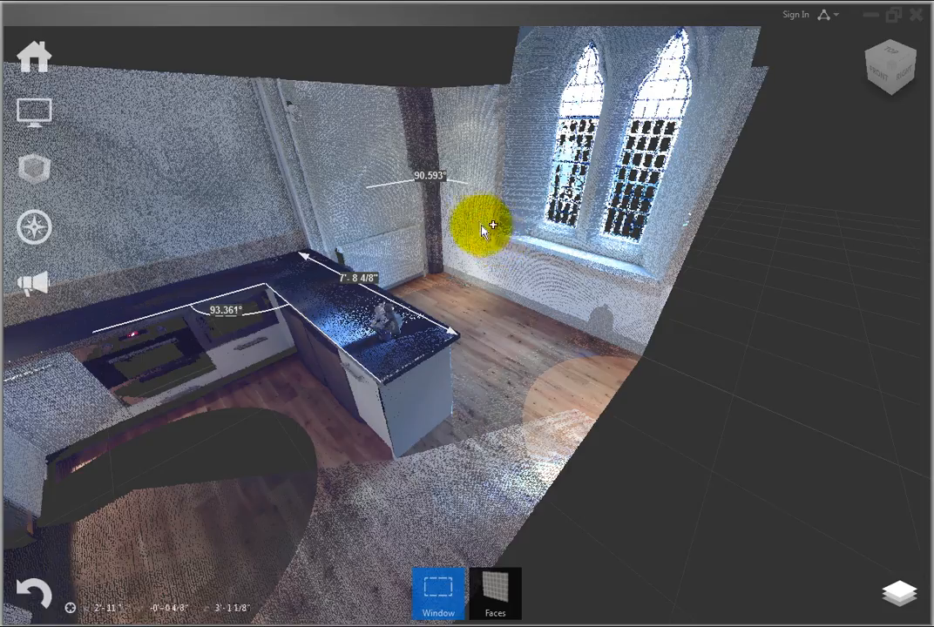
- Examine the wall angle and the countertop measurements from different angles and distances
{"action": "scroll", "coordinate": [479, 222], "scroll_direction": "up", "scroll_amount": 2}
{"action": "scroll", "coordinate": [458, 233], "scroll_direction": "up", "scroll_amount": 3}
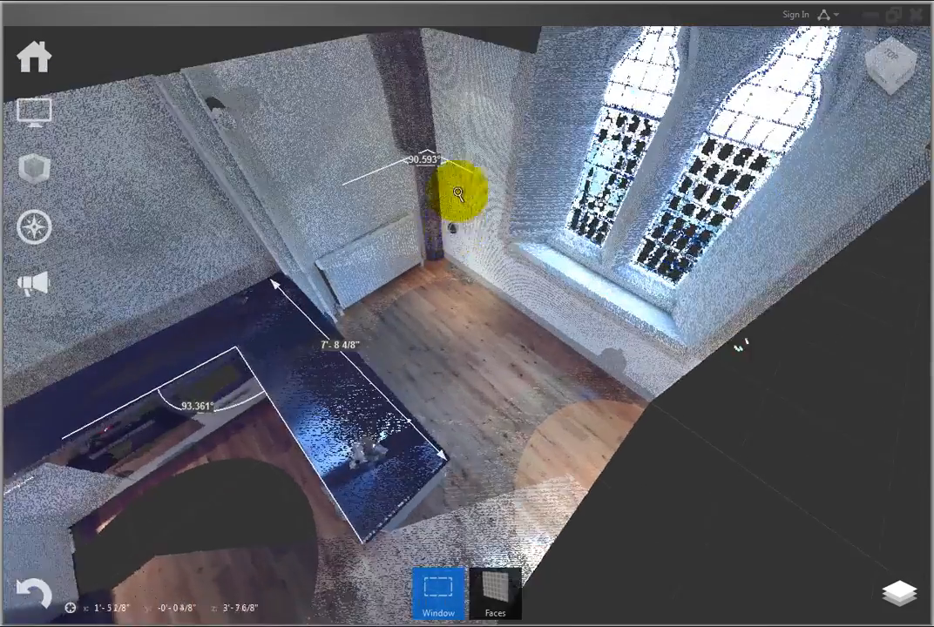
{"action": "left_click_drag", "start_coordinate": [468, 207], "coordinate": [453, 241]}
{"action": "scroll", "coordinate": [453, 242], "scroll_direction": "down", "scroll_amount": 3}
{"action": "left_click_drag", "start_coordinate": [733, 403], "coordinate": [736, 369]}
{"action": "scroll", "coordinate": [458, 340], "scroll_direction": "up", "scroll_amount": 3}
{"action": "scroll", "coordinate": [434, 315], "scroll_direction": "up", "scroll_amount": 1}
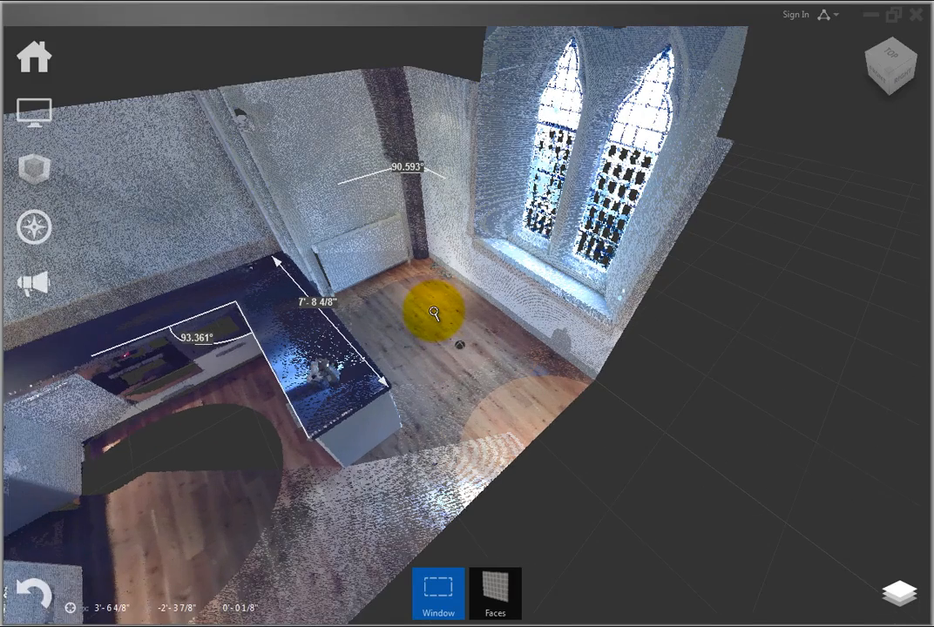
{"action": "scroll", "coordinate": [440, 315], "scroll_direction": "up", "scroll_amount": 1}
{"action": "middle_click_drag", "start_coordinate": [445, 313], "coordinate": [534, 316]}
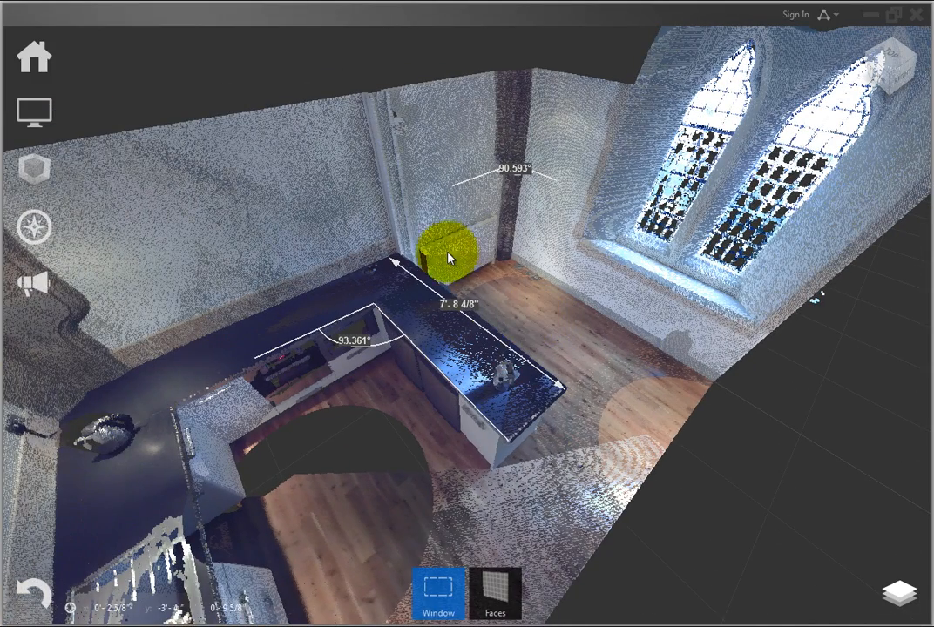
- Hide all measurement annotations in the scan and show them again
{"action": "left_click", "coordinate": [40, 121]}
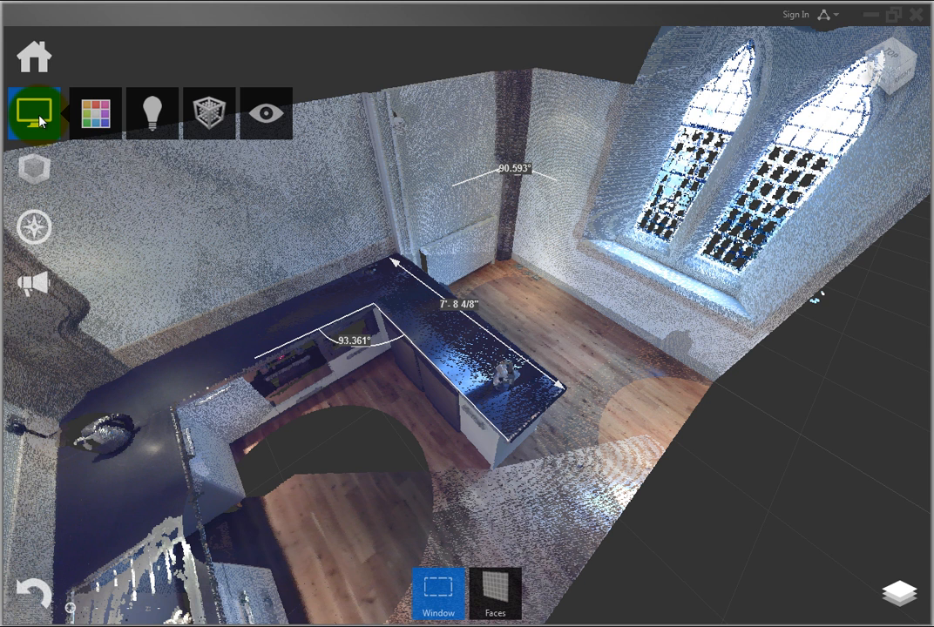
{"action": "left_click", "coordinate": [258, 119]}
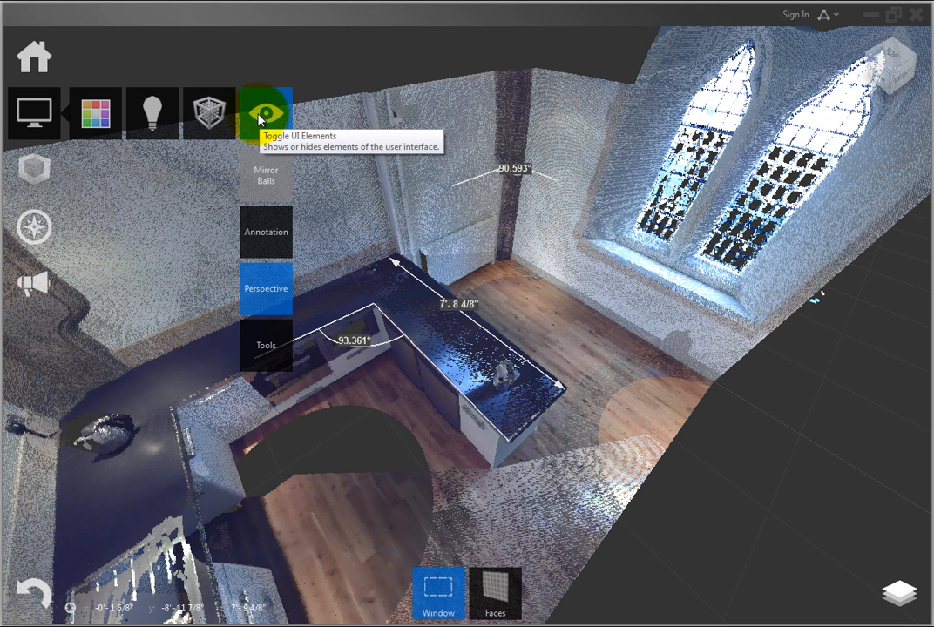
{"action": "left_click", "coordinate": [266, 226]}
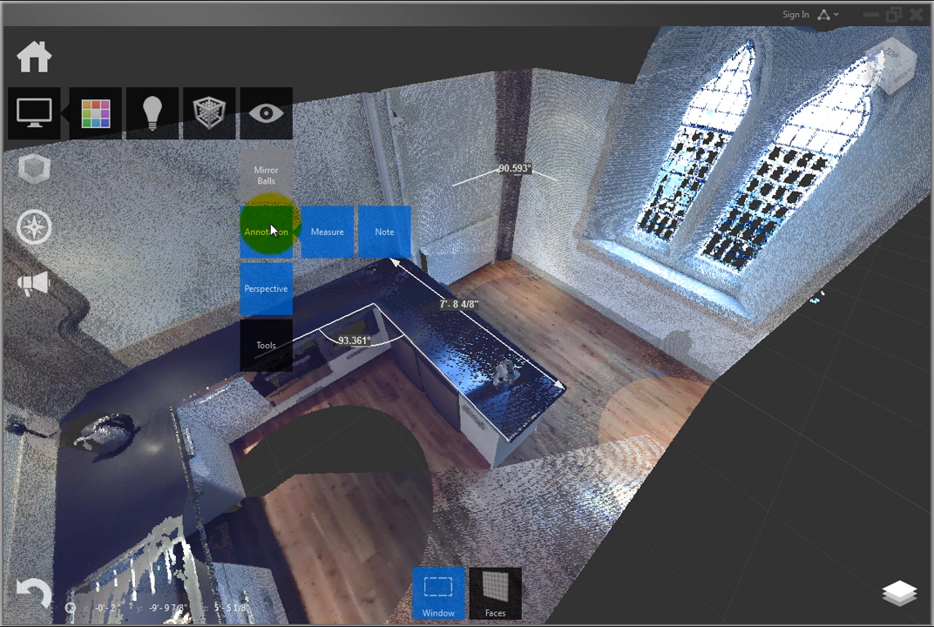
{"action": "left_click", "coordinate": [323, 229]}
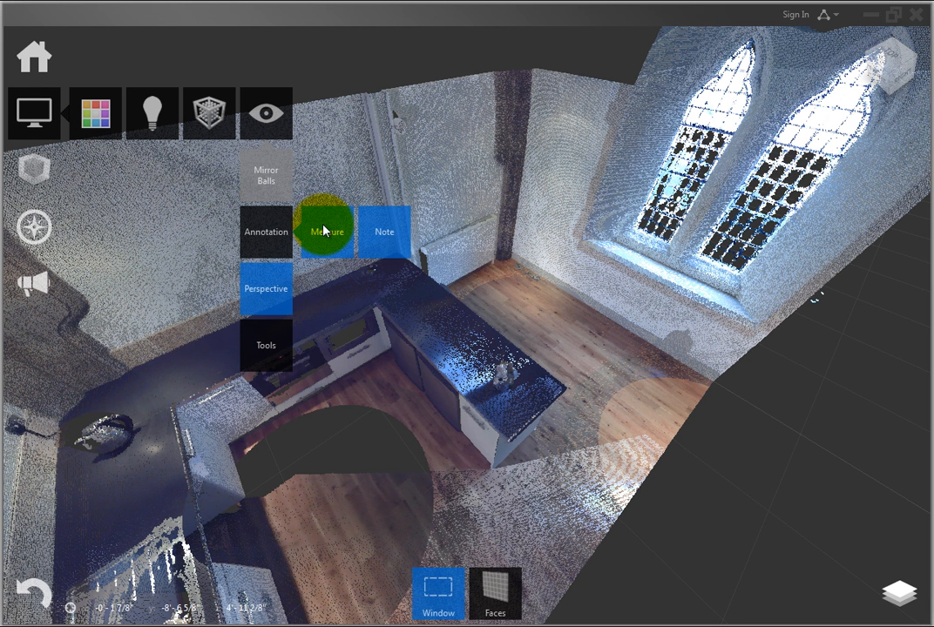
{"action": "left_click", "coordinate": [323, 230]}
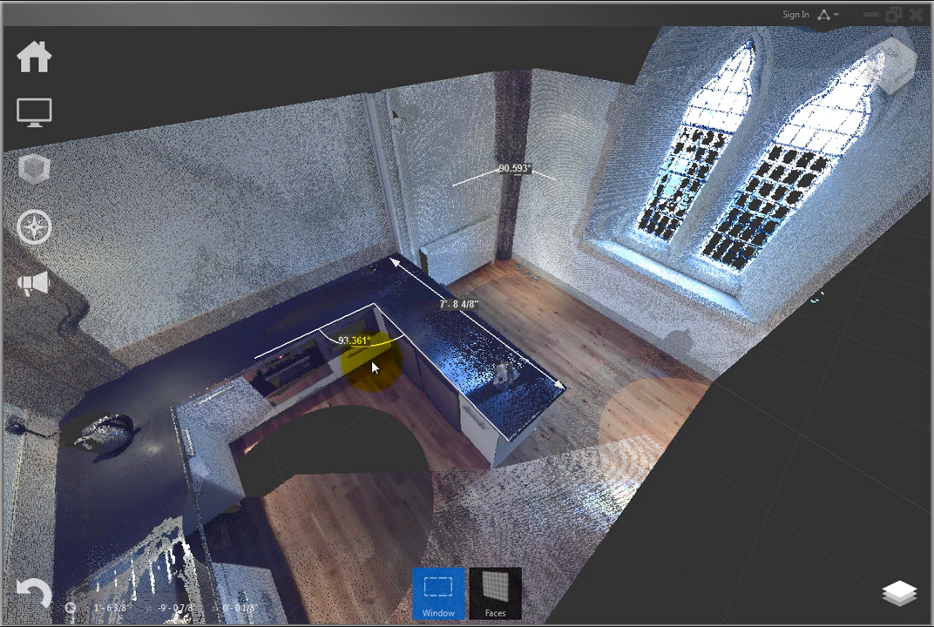
- Delete the angle measurement at the countertop's inner corner
{"action": "mouse_move", "coordinate": [362, 346]}
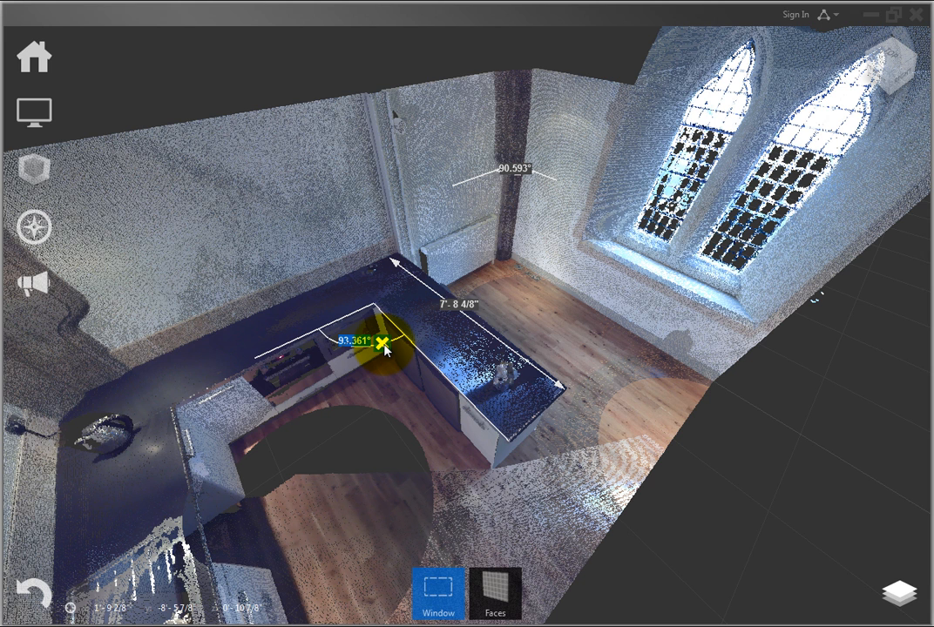
{"action": "left_click", "coordinate": [383, 345]}
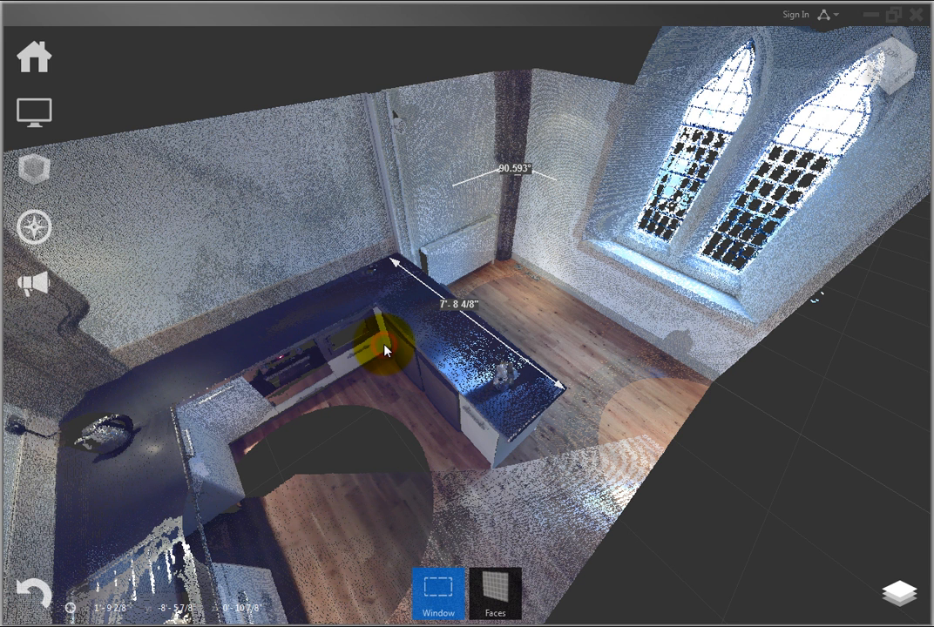